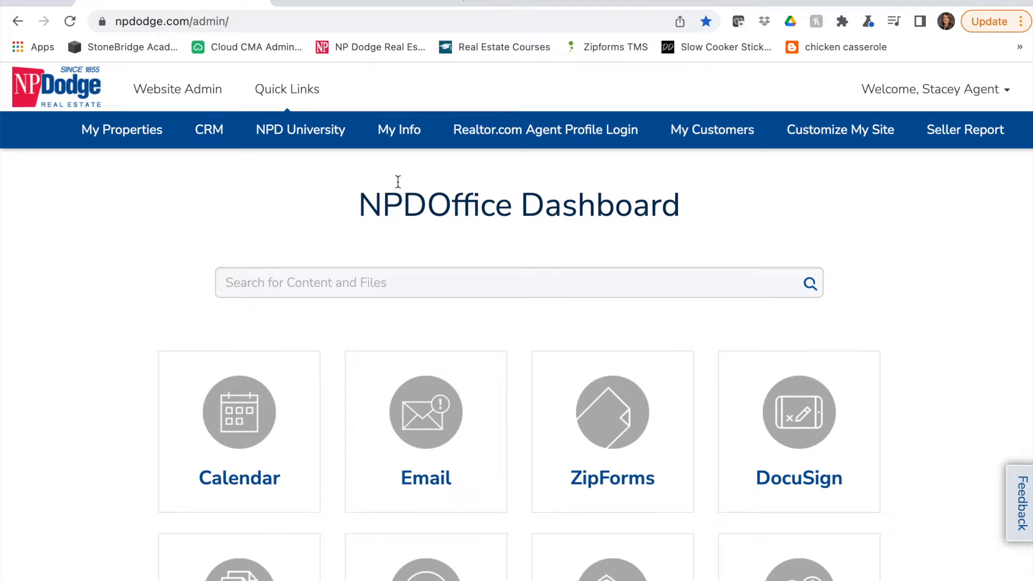
Open the My QR Codes manager from the website admin area and review the existing campaigns
click(200, 97)
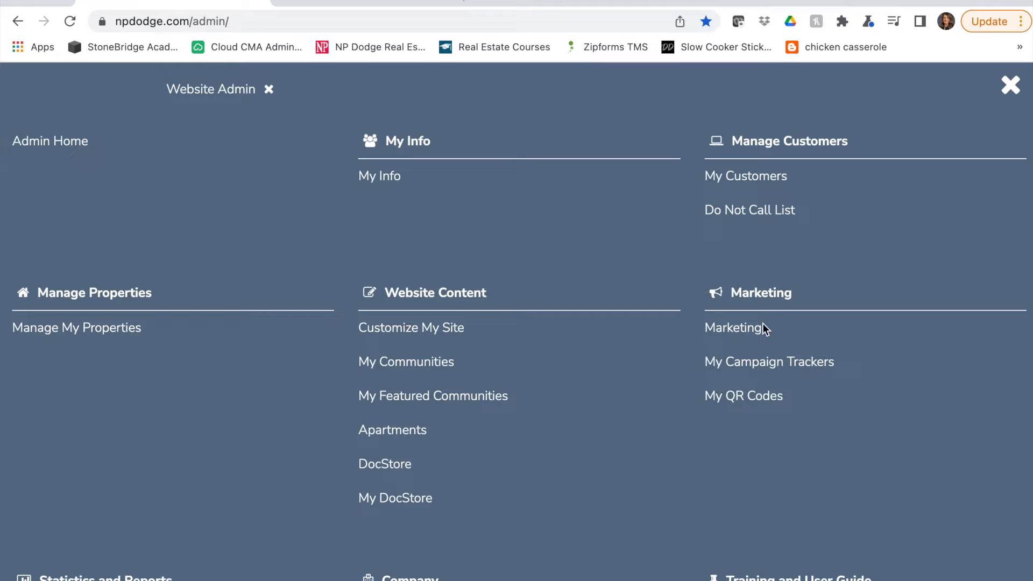
click(773, 406)
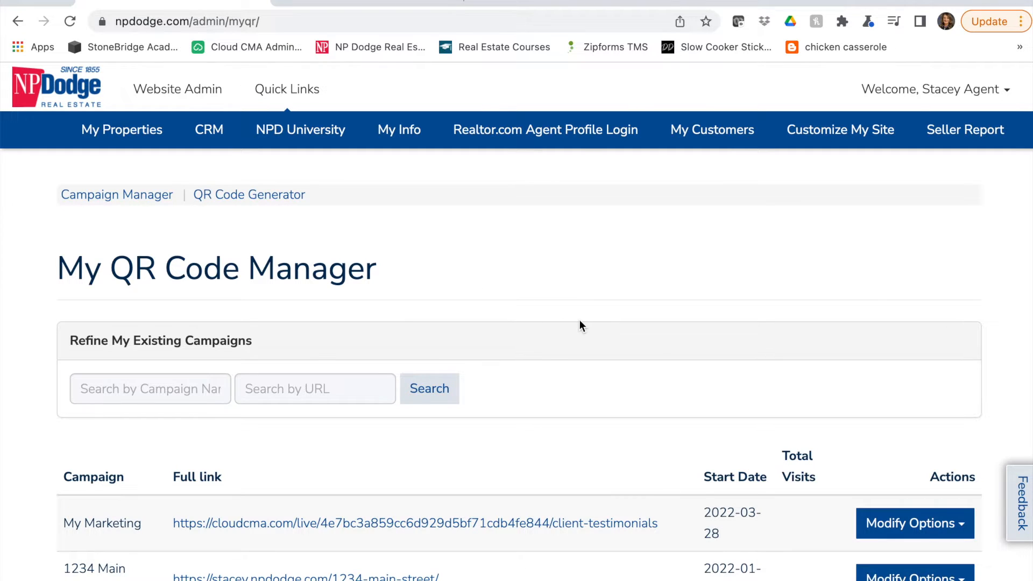
scroll(579, 320, down, 5)
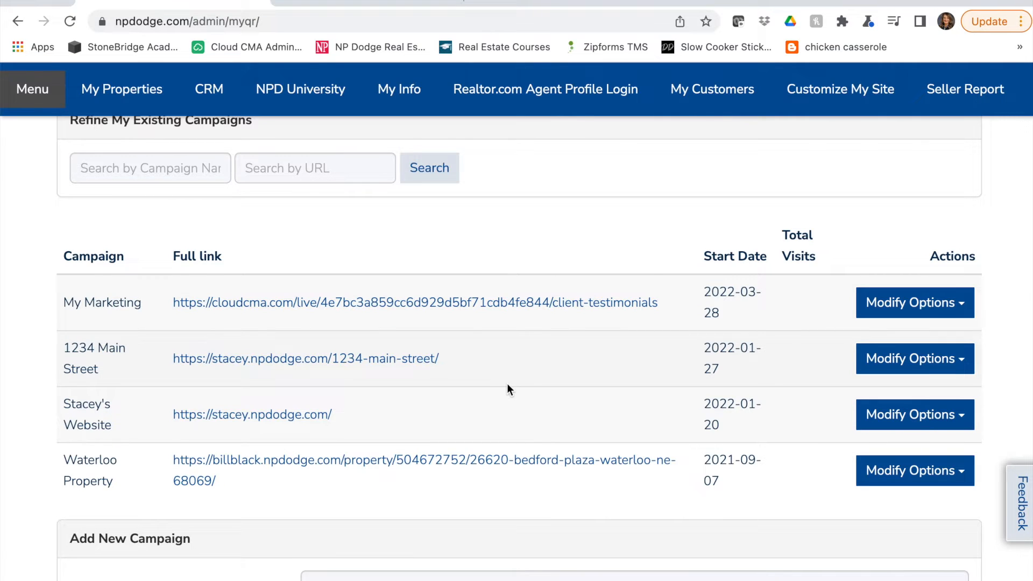
scroll(507, 383, down, 3)
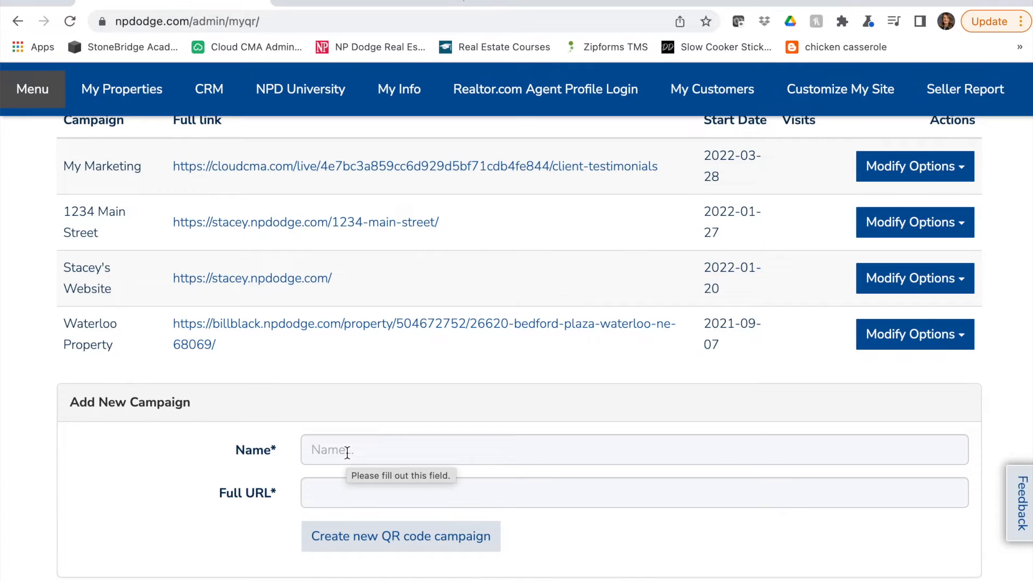
Name the new QR code campaign "Business Card Link to Website"
click(381, 449)
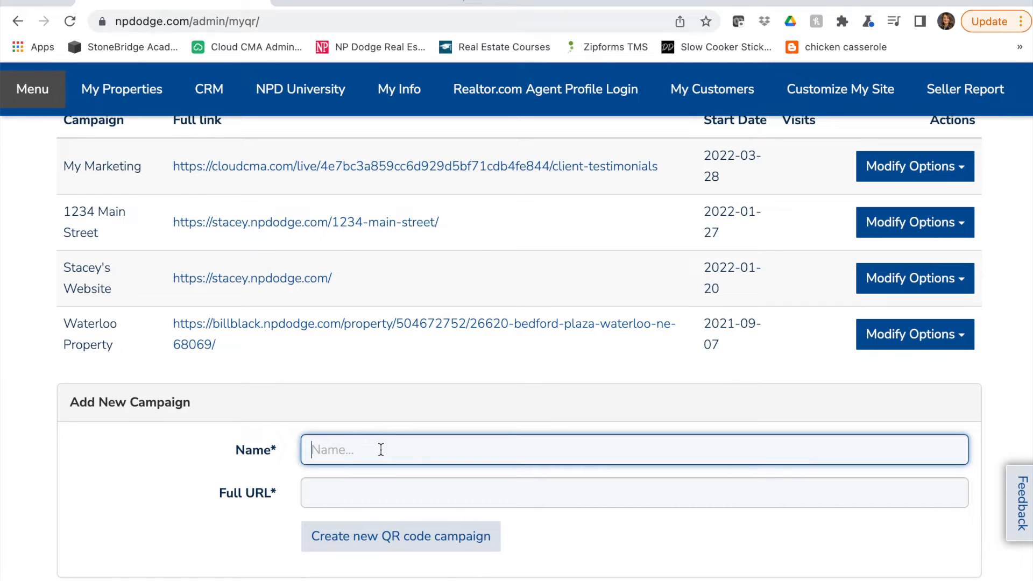
text(Business Card Link to Website)
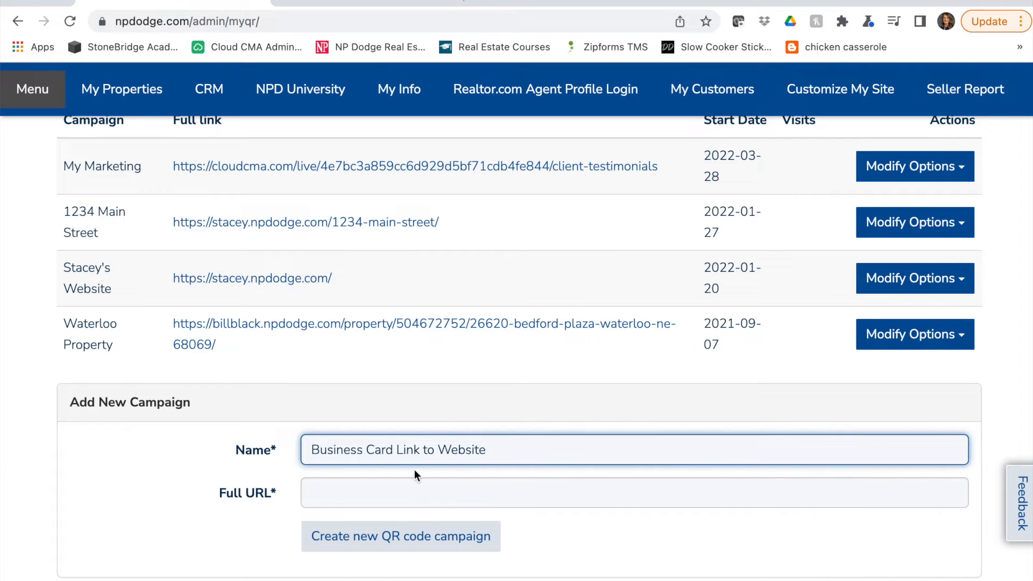
Copy the web address of the agent's website homepage for the new campaign's Full URL
click(414, 492)
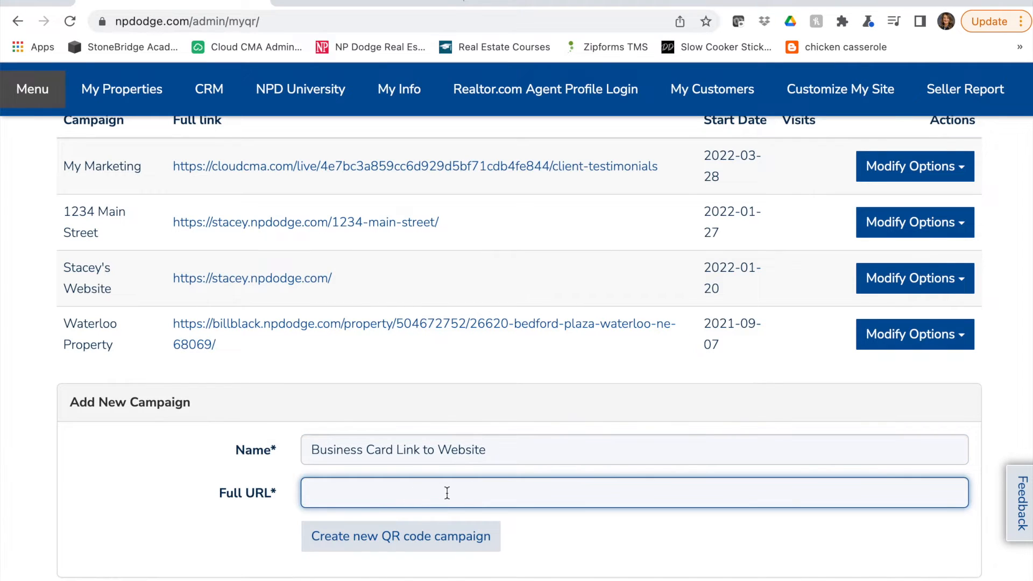
click(367, 3)
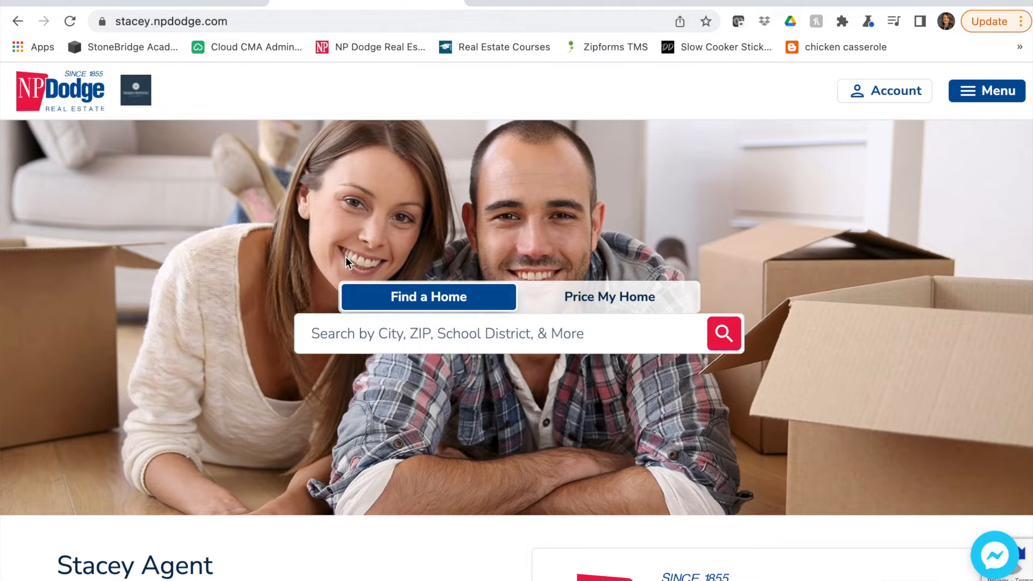
scroll(414, 448, down, 3)
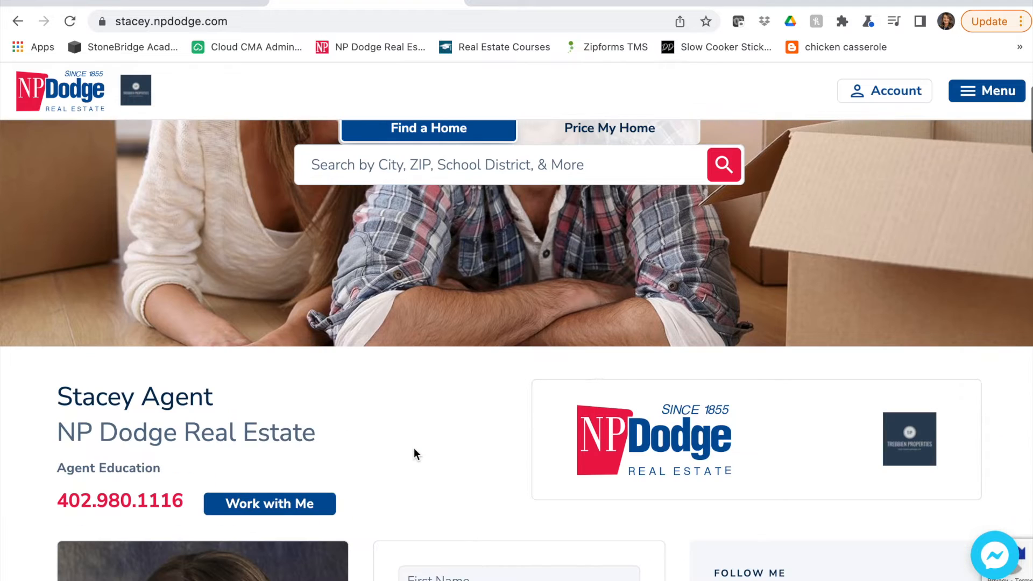
scroll(414, 448, up, 3)
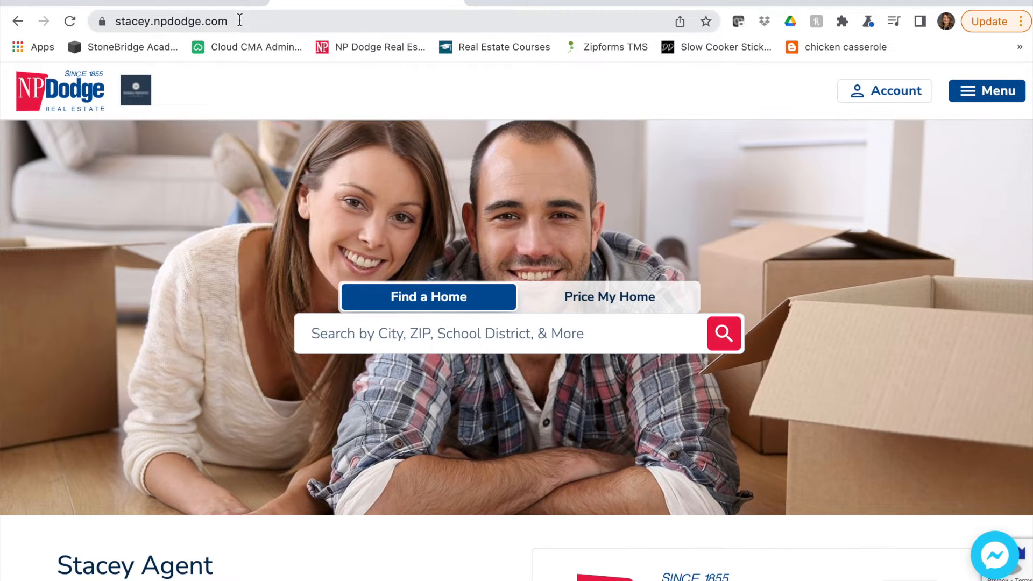
click(240, 20)
key(ctrl+c)
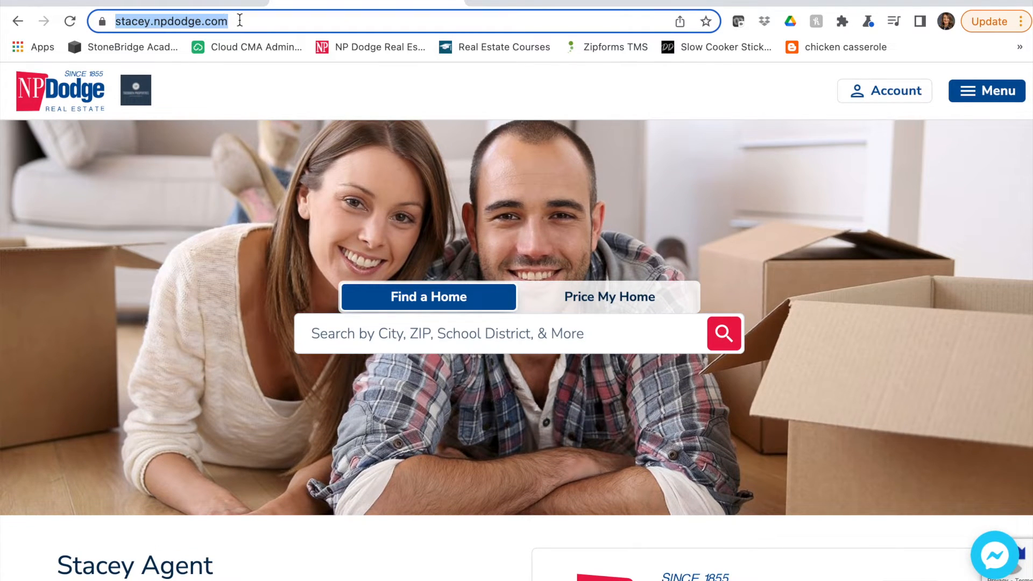
right_click(178, 25)
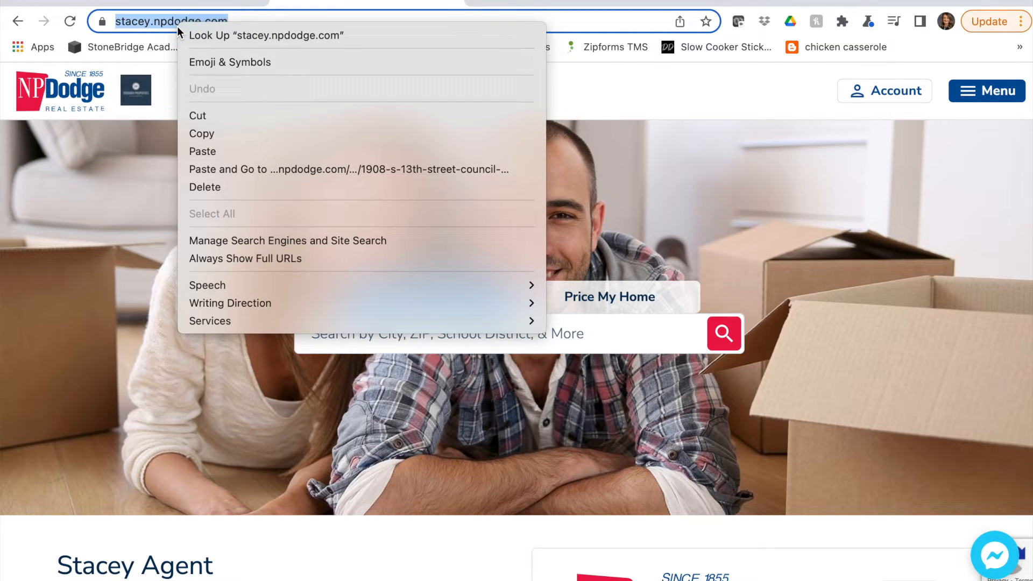
click(247, 130)
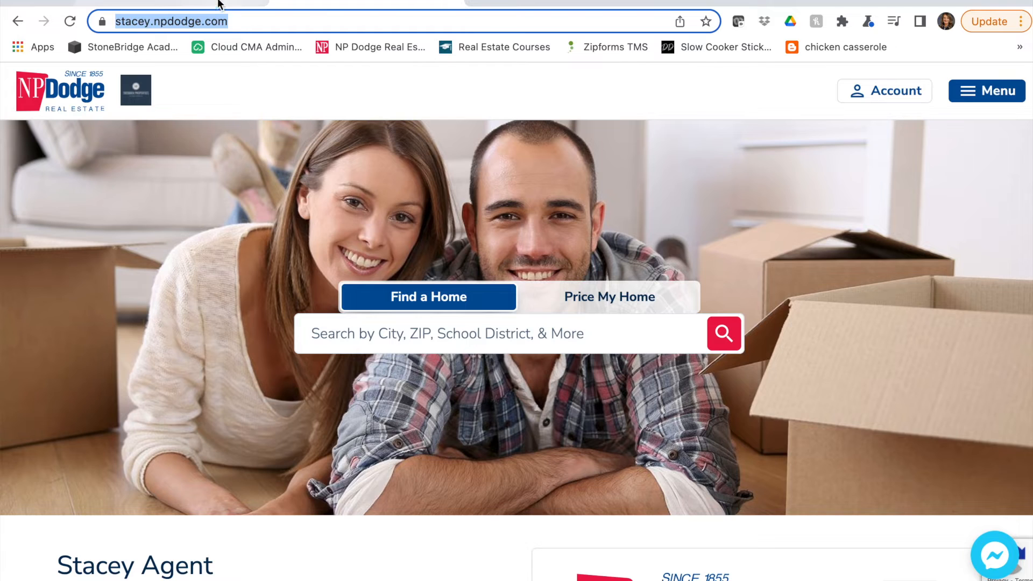
Paste the copied website address as the campaign's Full URL and create the QR code campaign
click(211, 6)
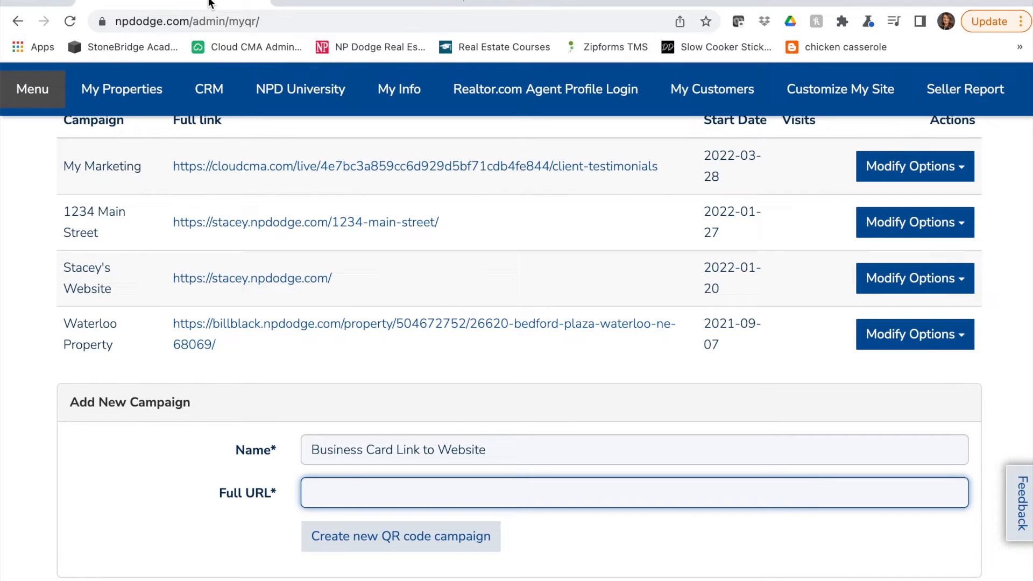
right_click(340, 492)
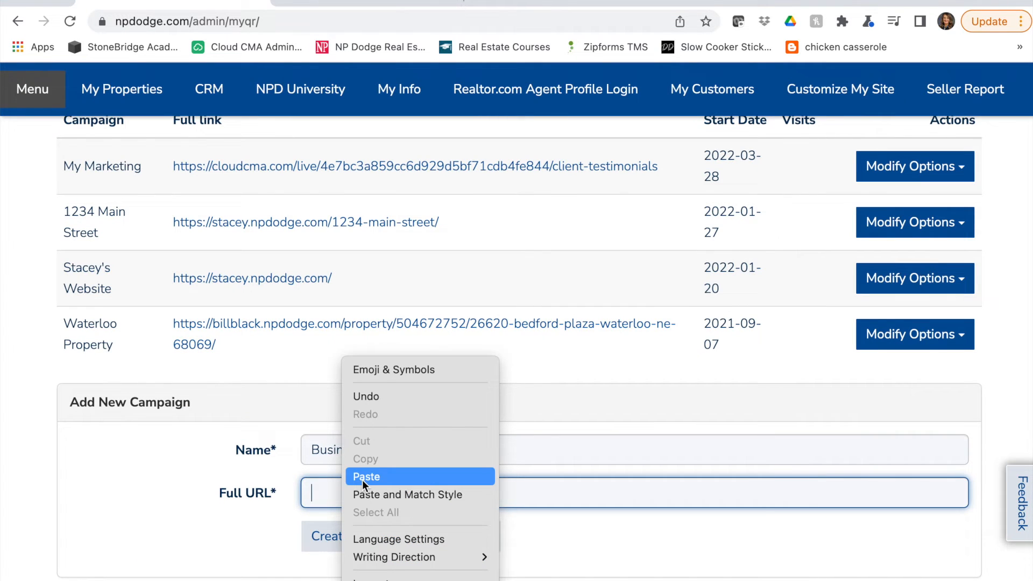
click(362, 477)
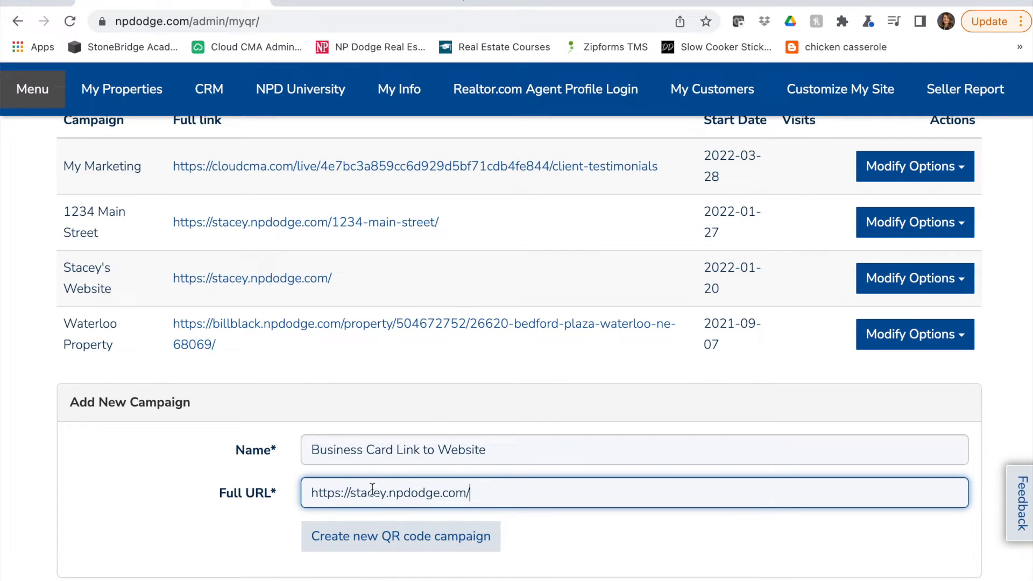
click(435, 544)
Open the code download page for the Business Card Link to Website campaign
scroll(435, 545, down, 4)
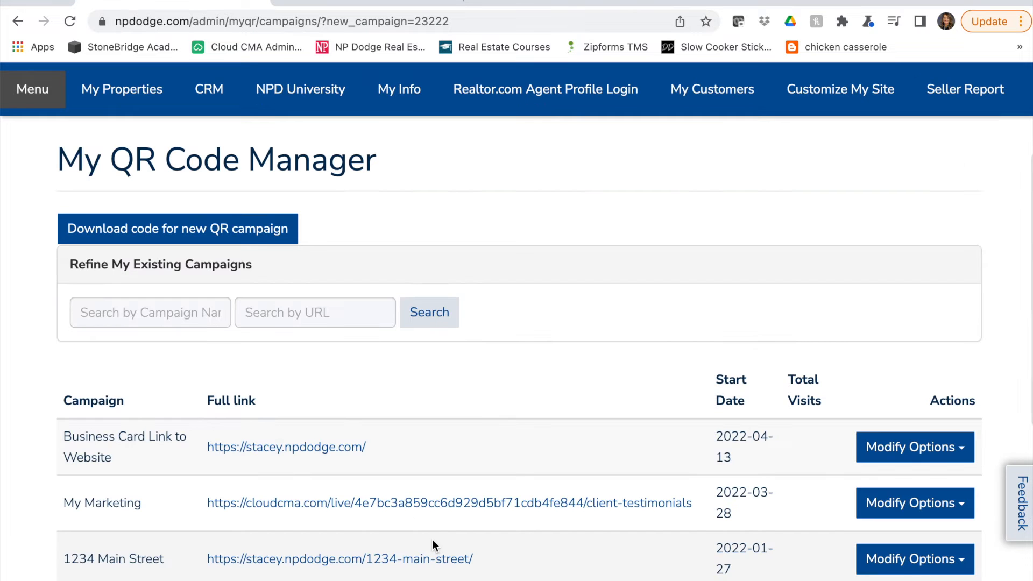
scroll(435, 543, down, 1)
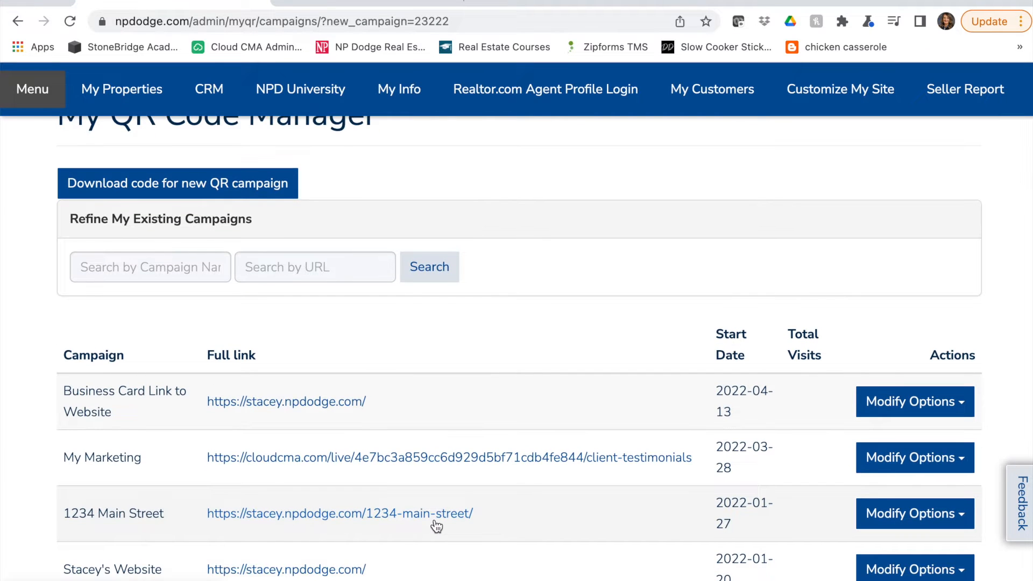
scroll(434, 526, down, 3)
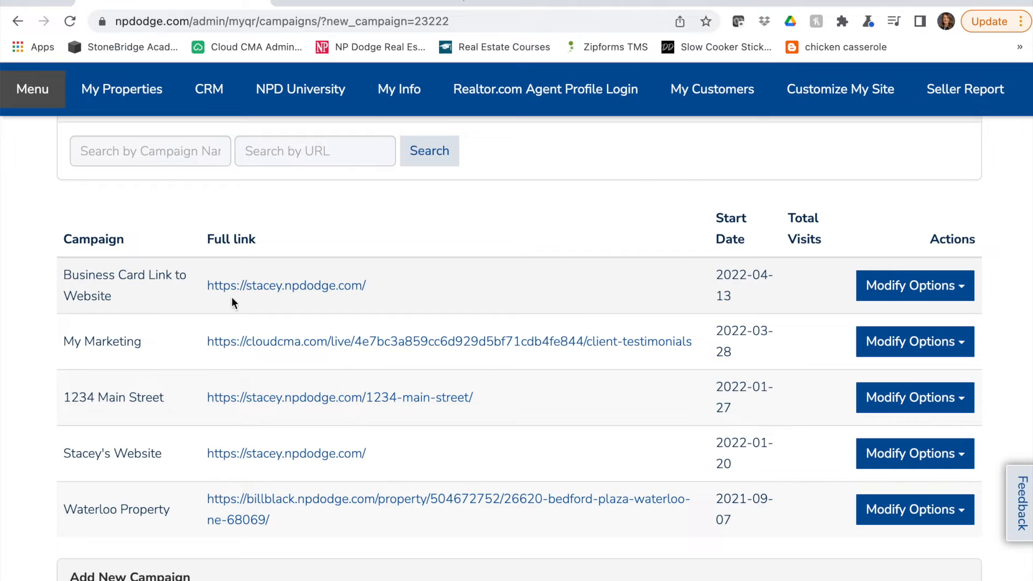
scroll(505, 343, up, 2)
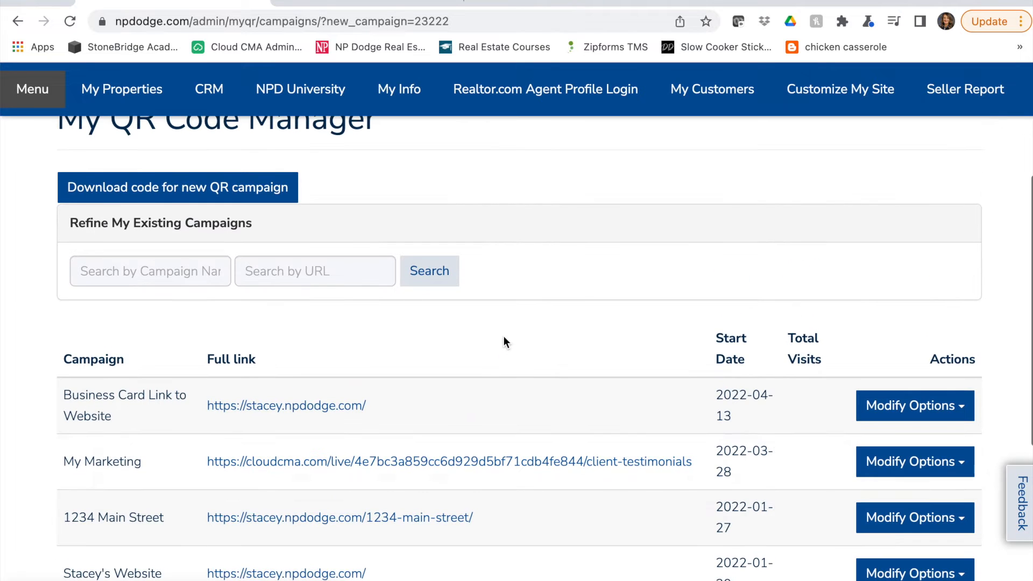
click(897, 407)
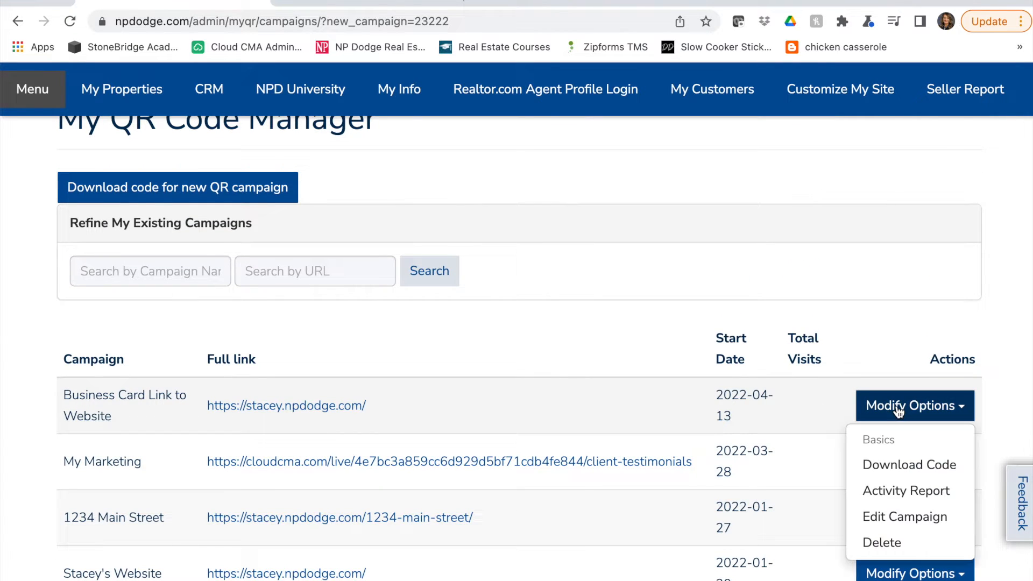
click(937, 472)
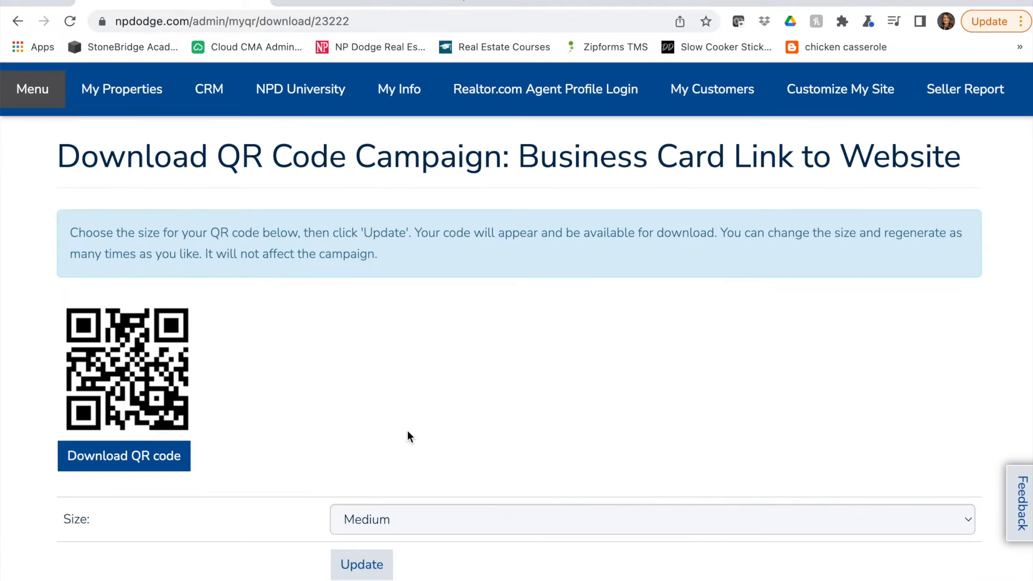
Set the QR code size to Large and regenerate the code
click(467, 514)
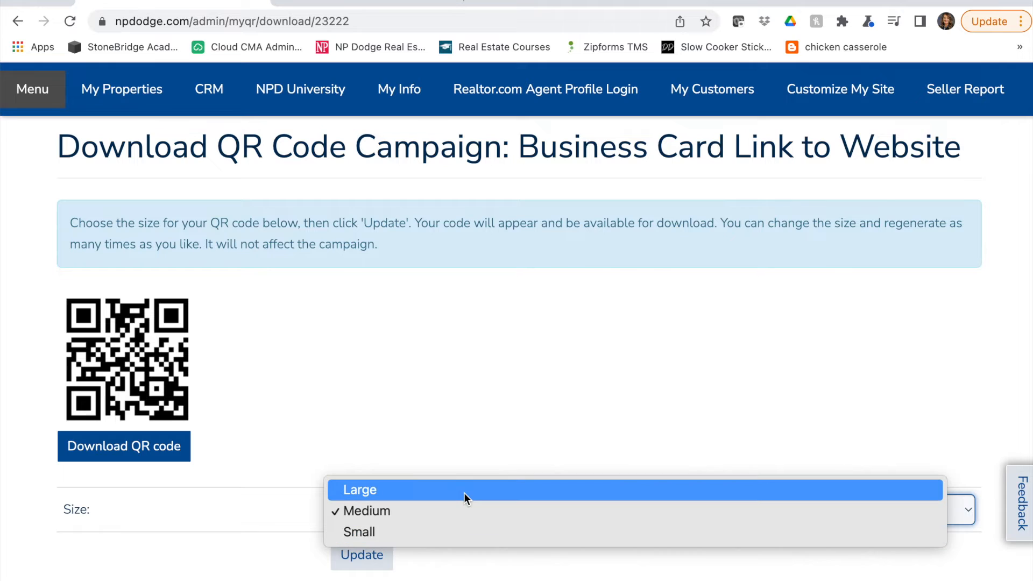
click(464, 493)
click(370, 562)
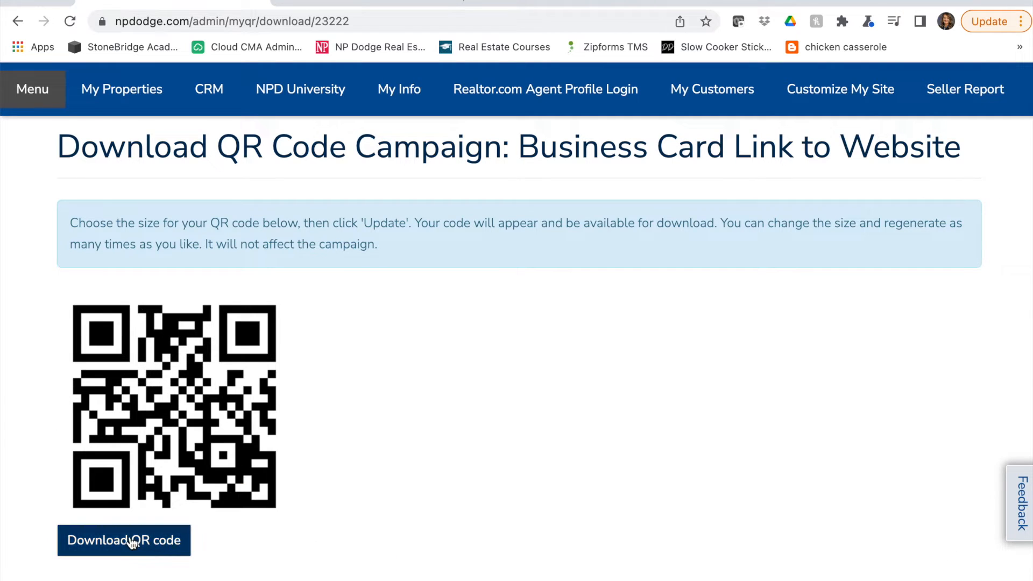
Return to the campaign manager, open the activity report for Business Card Link to Website, and examine its visits for the past week
scroll(277, 388, up, 3)
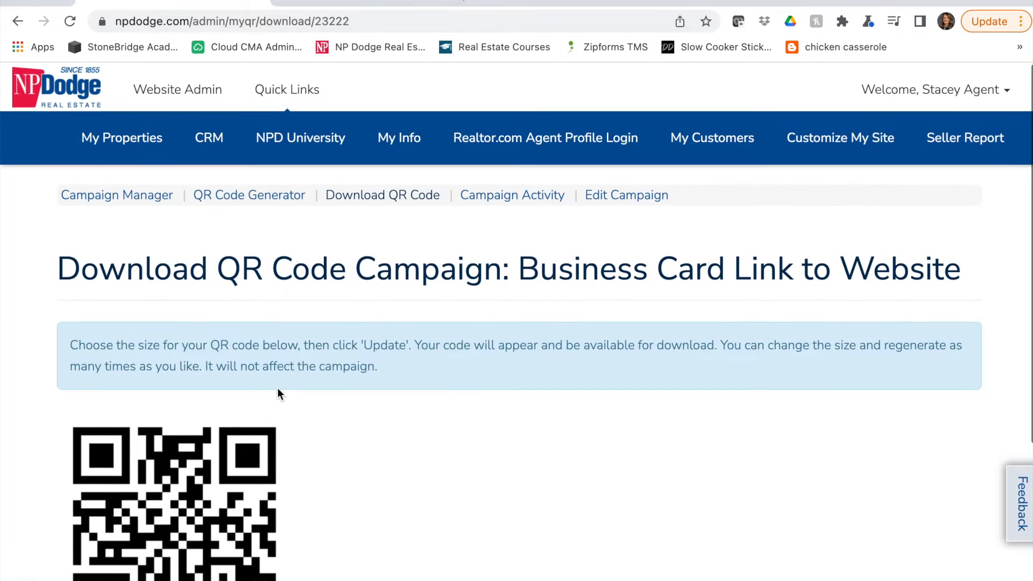
click(125, 195)
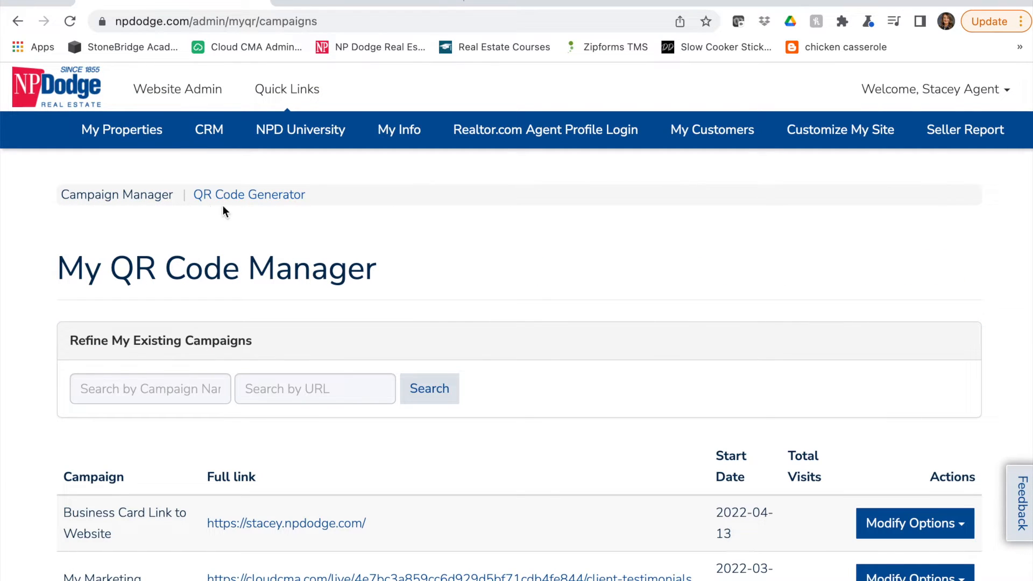
scroll(641, 440, down, 1)
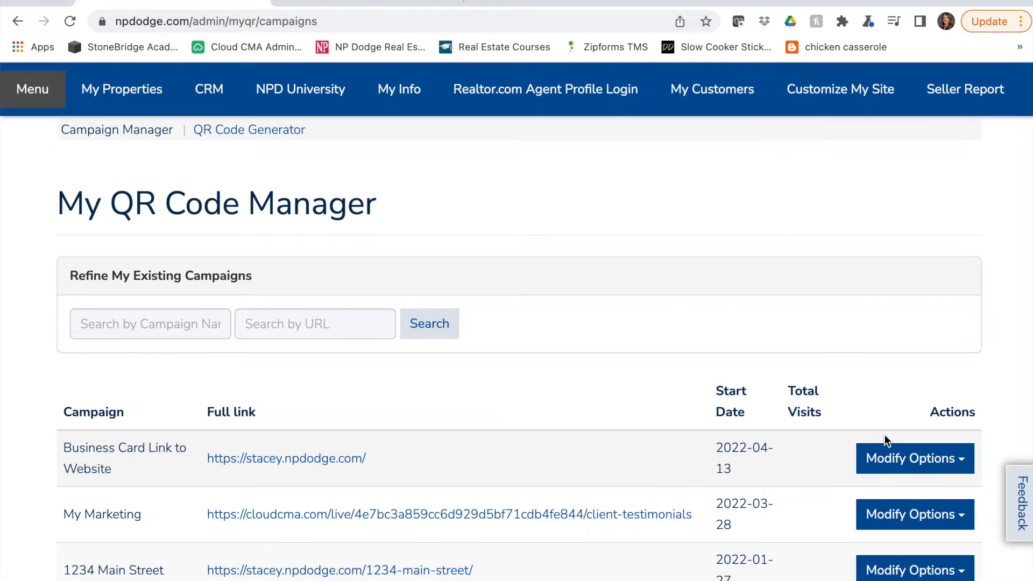
click(921, 460)
scroll(926, 463, down, 3)
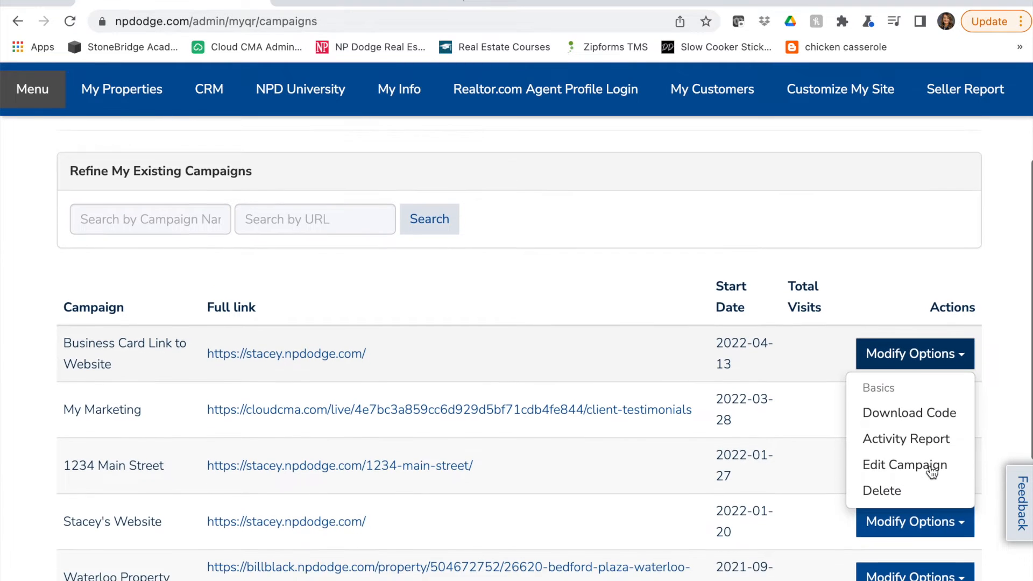
click(904, 425)
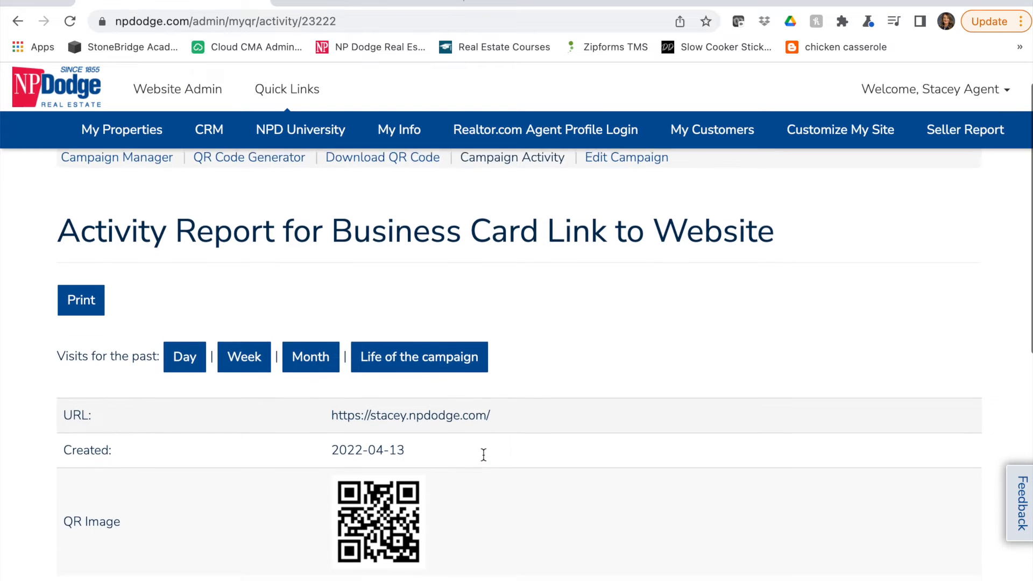
scroll(483, 454, down, 2)
scroll(483, 454, down, 1)
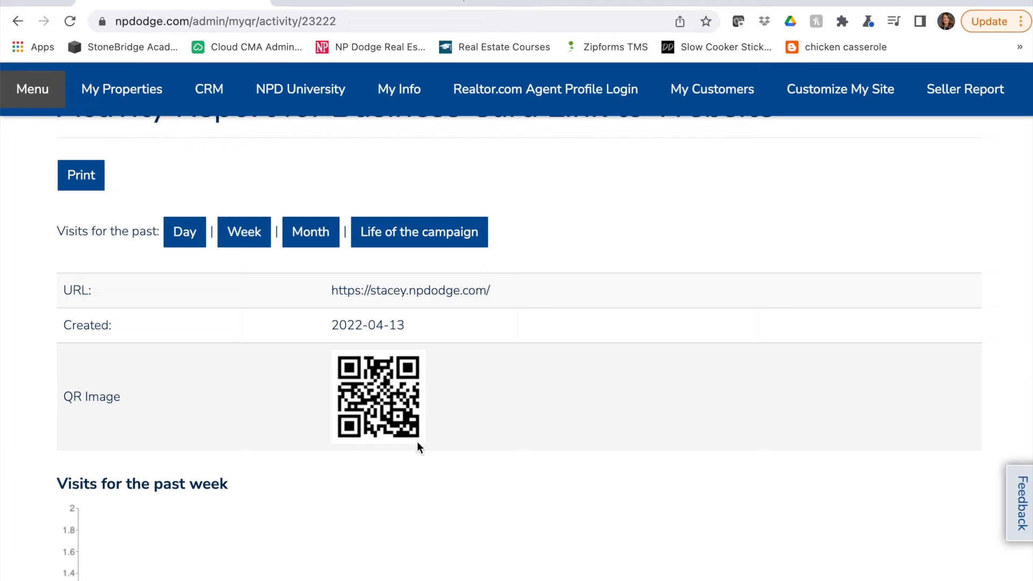
scroll(449, 434, down, 4)
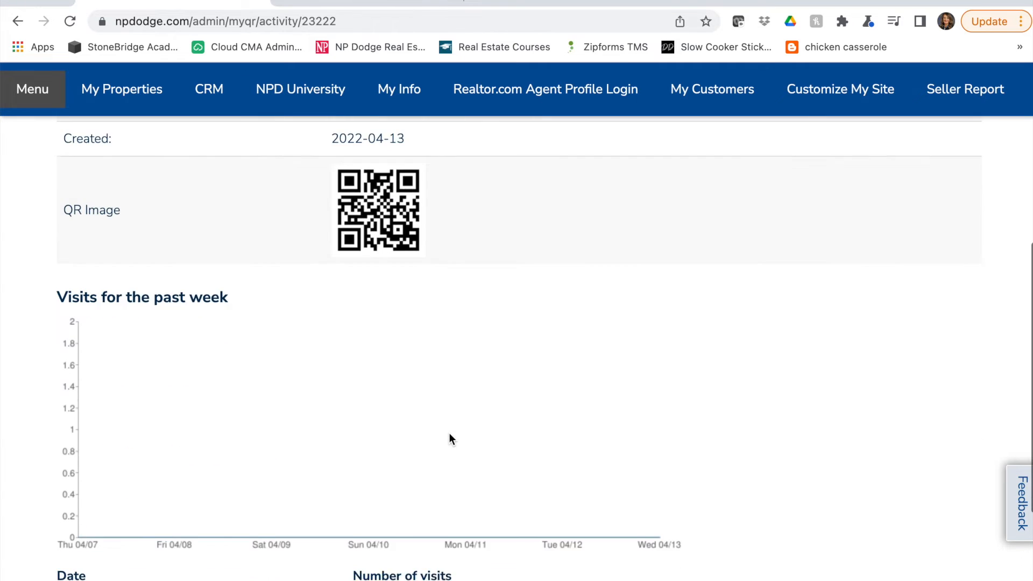
scroll(510, 461, down, 2)
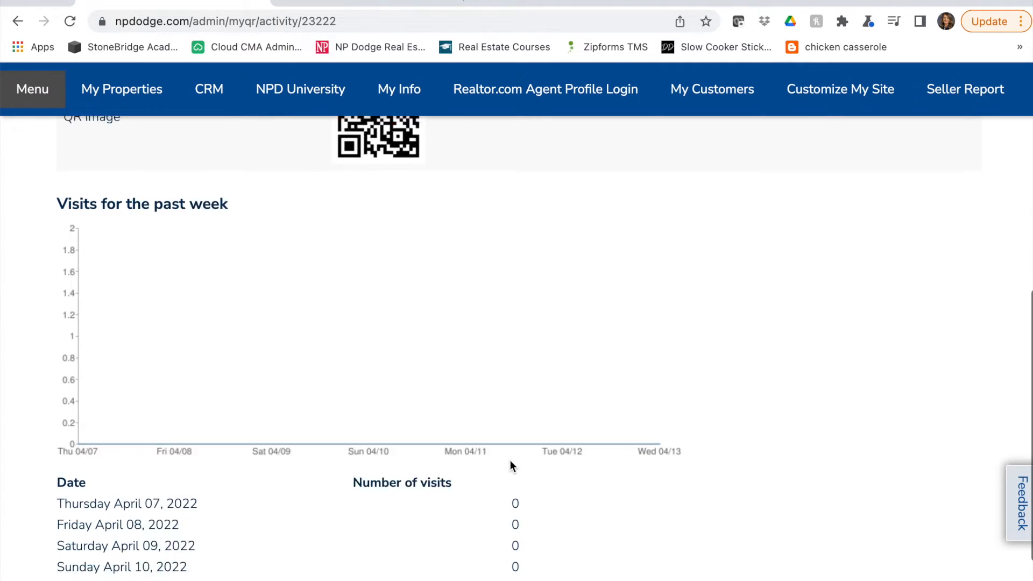
Switch the activity report to visits for the past month and examine the chart
scroll(510, 464, up, 7)
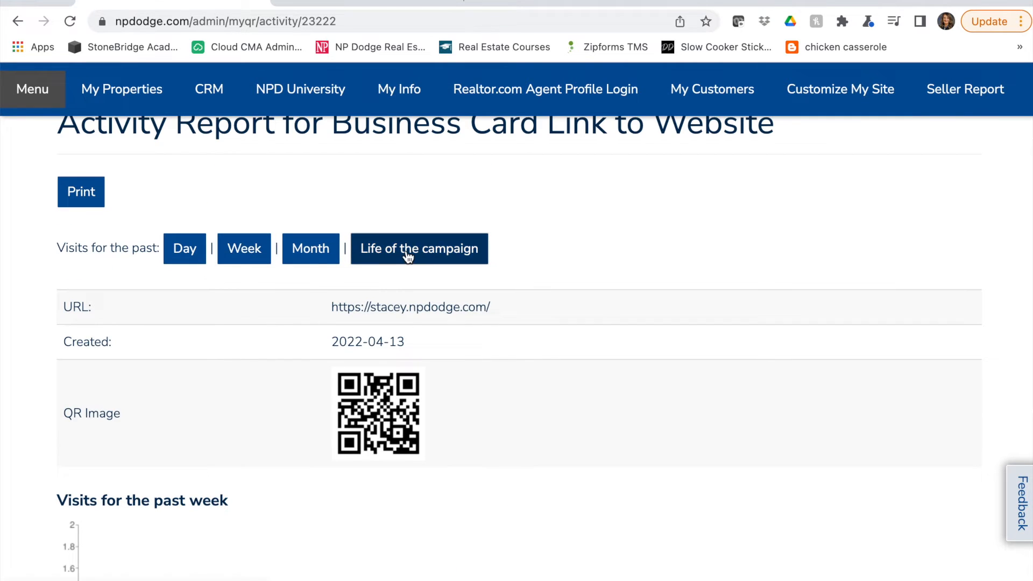
click(315, 257)
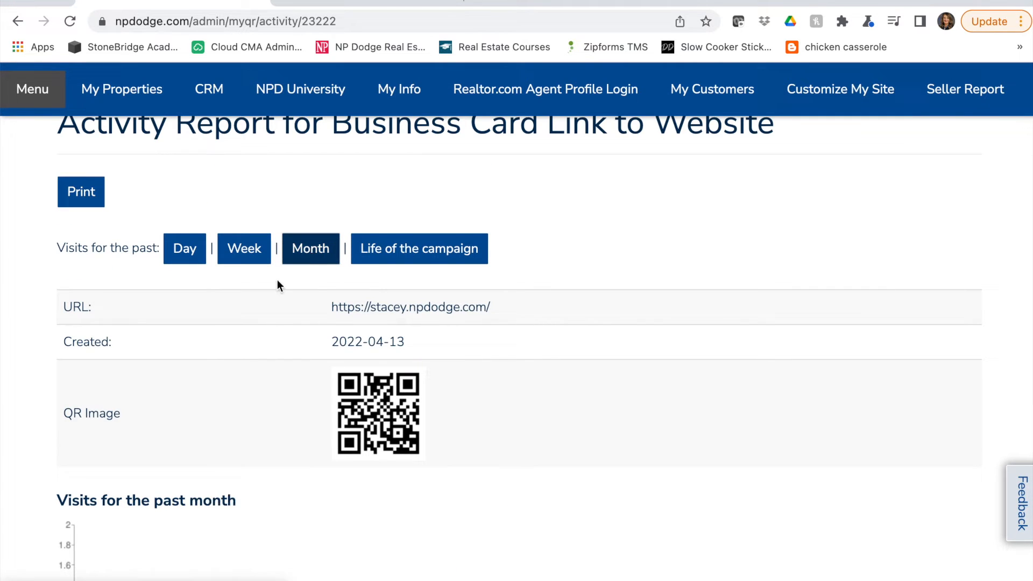
scroll(188, 466, down, 4)
scroll(187, 465, down, 1)
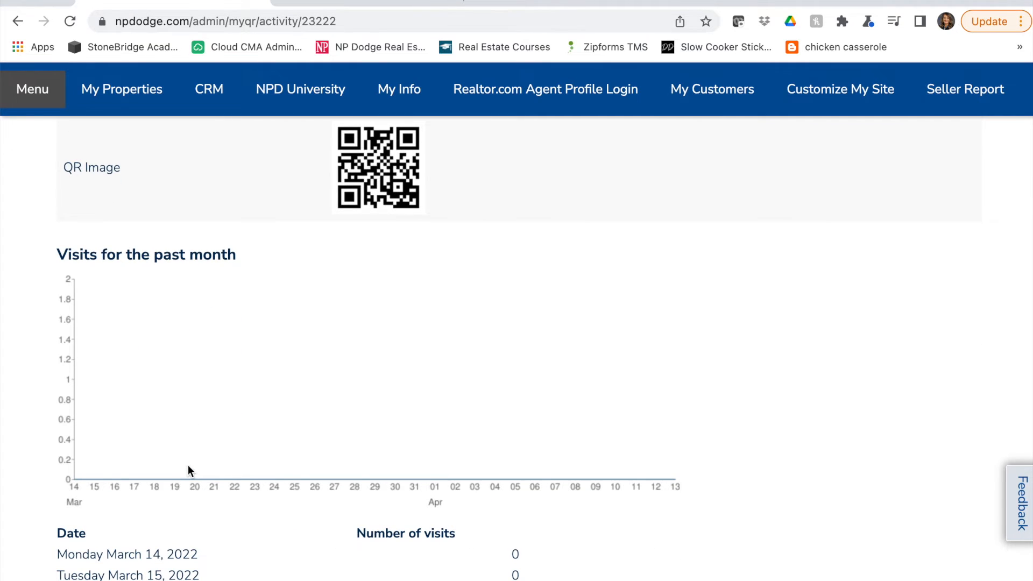
Leave the campaign's activity report and open the QR code generator for untracked codes
scroll(188, 466, up, 3)
scroll(188, 466, up, 4)
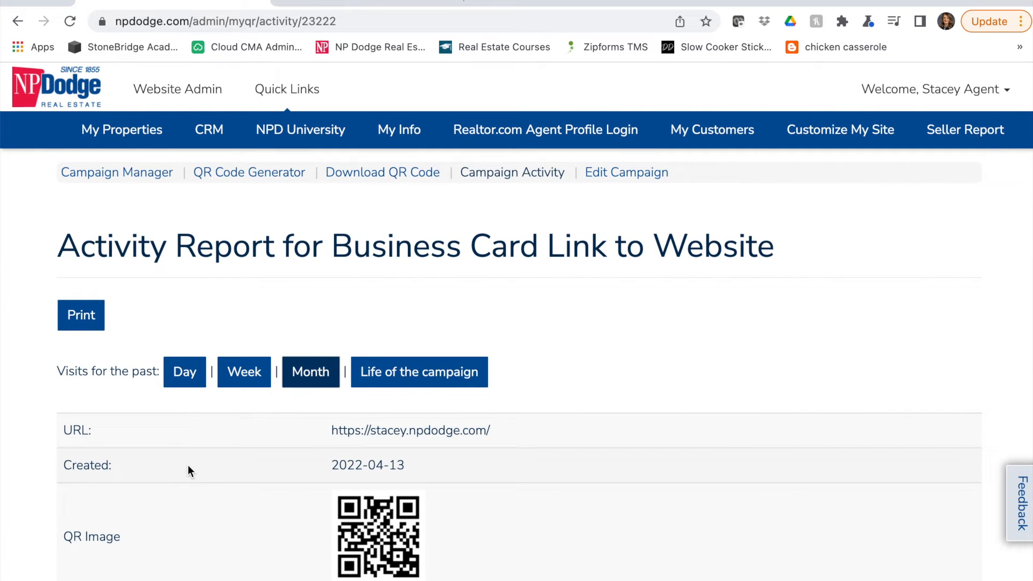
click(274, 173)
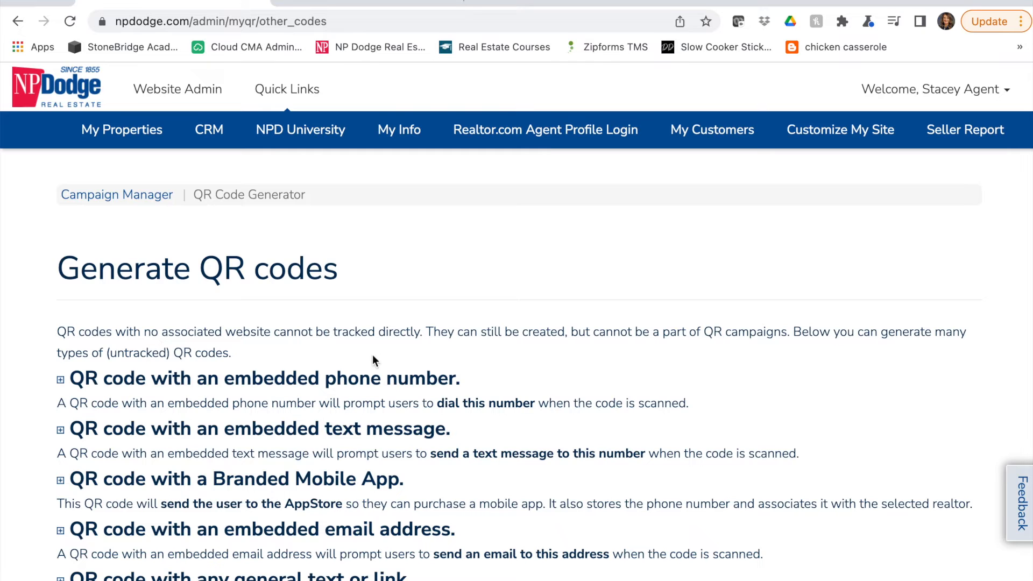
Expand the QR code with an embedded phone number form and enter the agent's phone number
scroll(393, 332, down, 1)
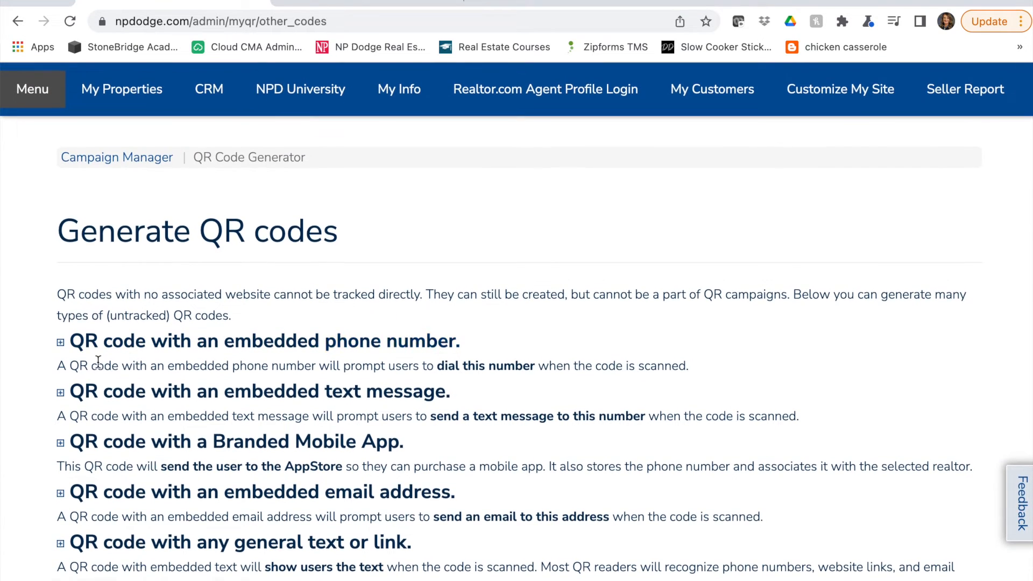
click(154, 348)
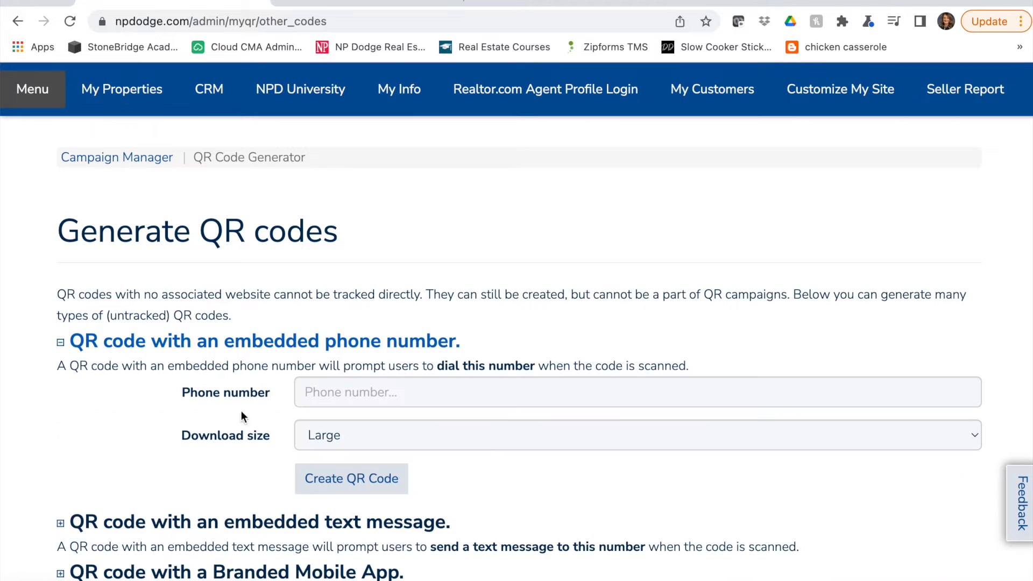
click(435, 393)
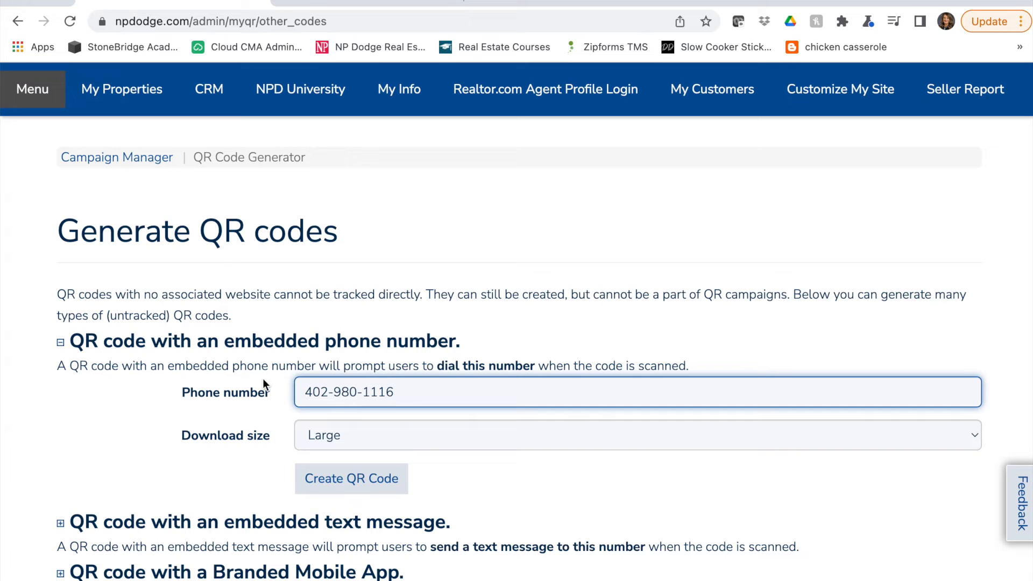
Set the phone number code's download size to Medium and create the QR code
click(350, 436)
click(344, 455)
click(359, 489)
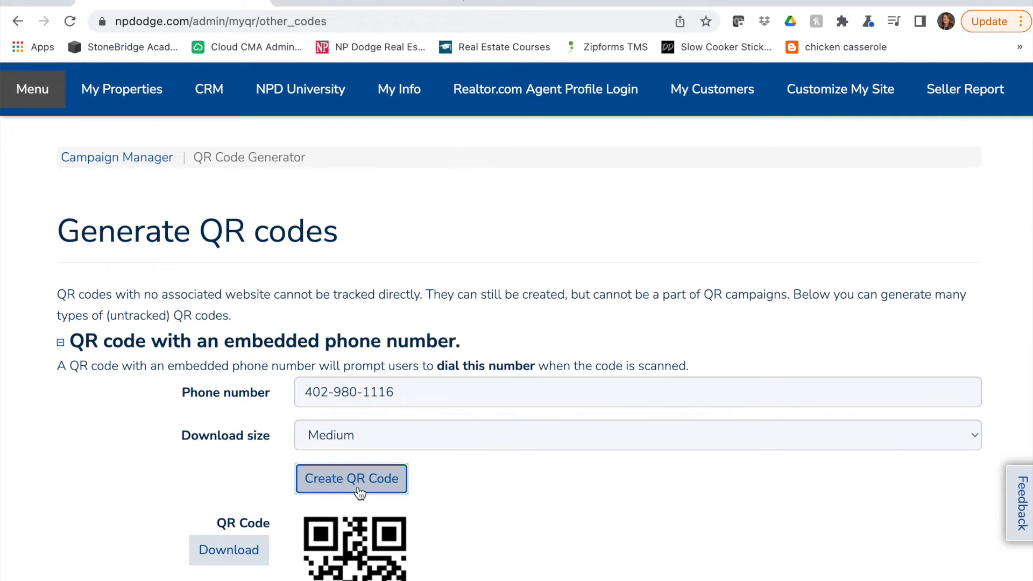
scroll(360, 492, down, 3)
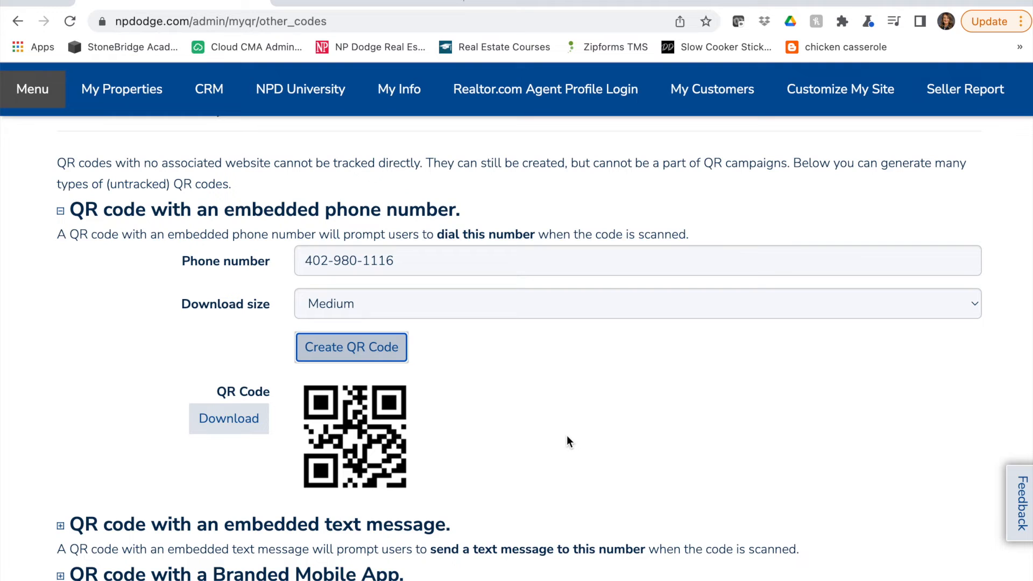
Expand the QR code with an embedded text message form and enter the agent's phone number
scroll(567, 438, down, 3)
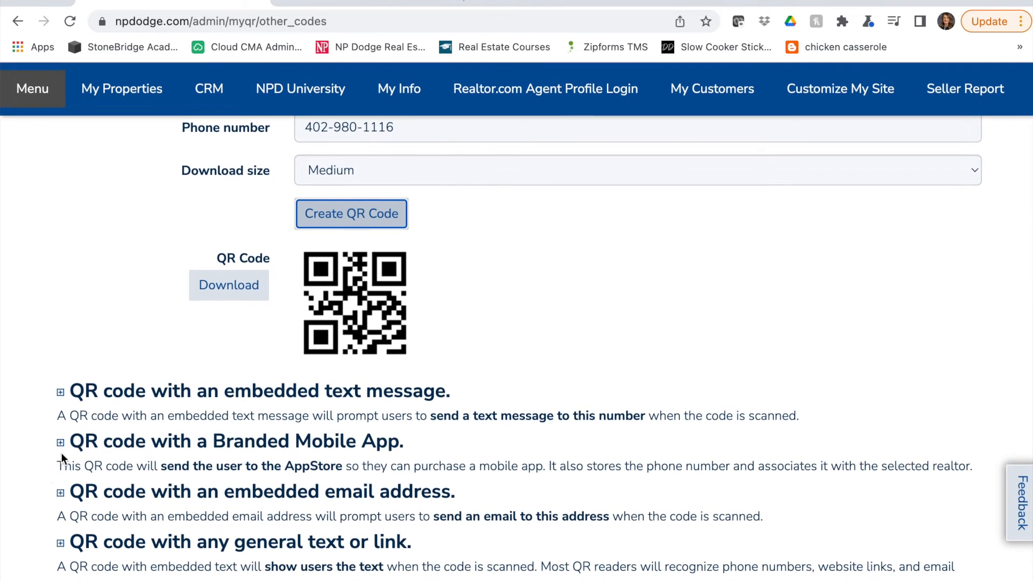
click(369, 398)
click(363, 441)
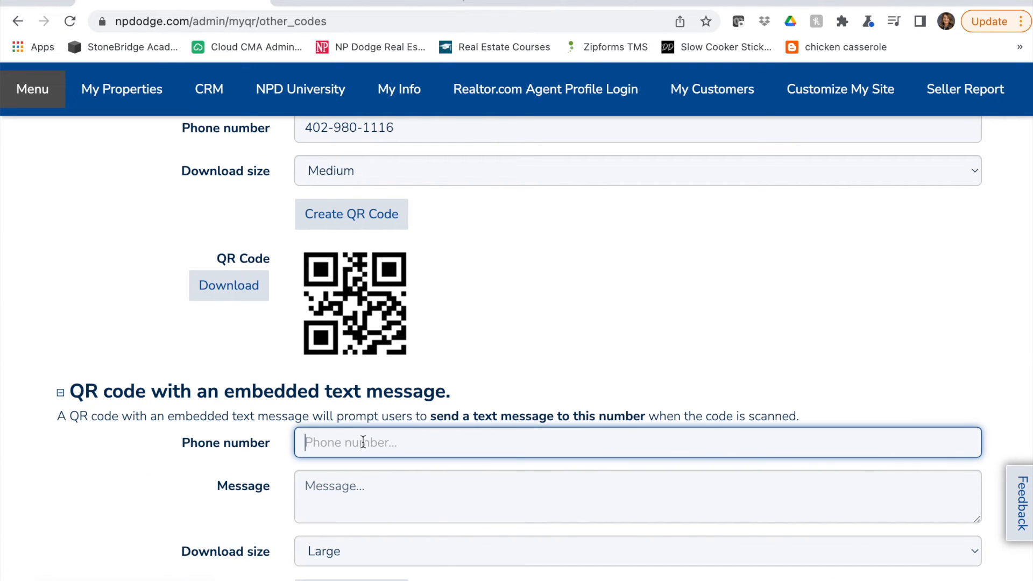
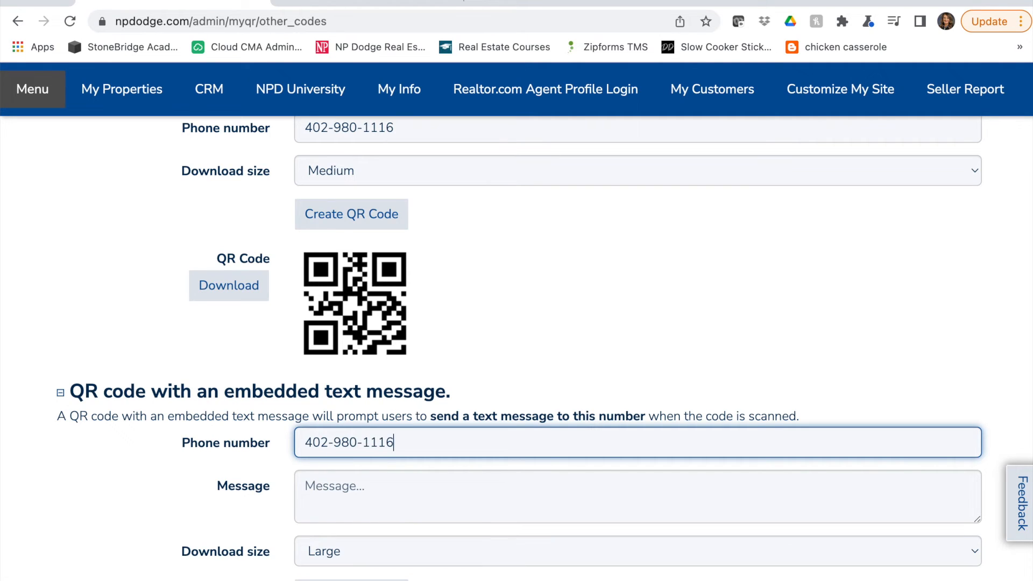
Enter "I would love to know more about buying a home in Omaha!" as the text message
click(374, 490)
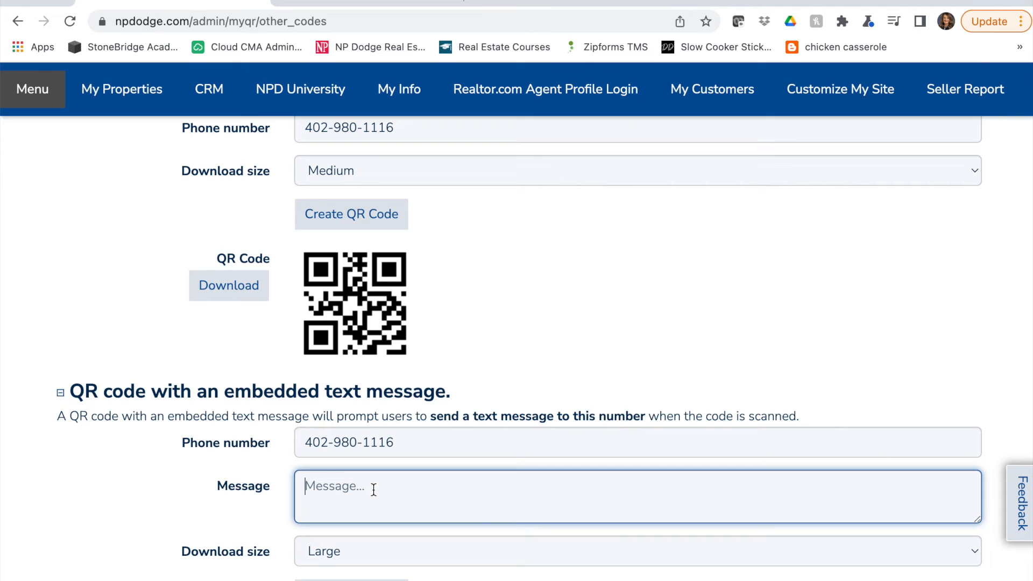
text(I would love to know more about buying a home in Omaha!)
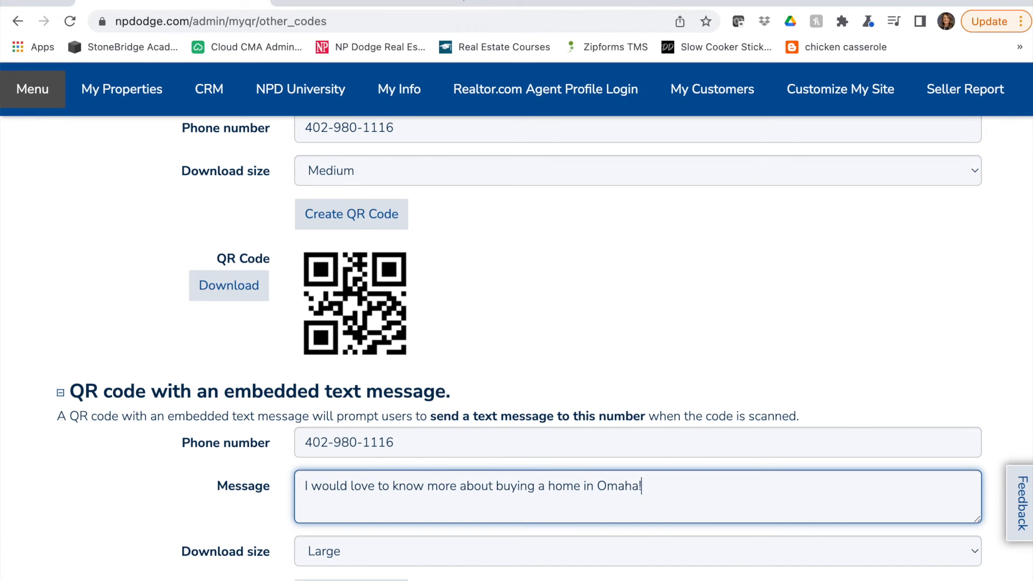
Set the text message code's download size to Medium and create the QR code
scroll(222, 492, down, 3)
click(335, 445)
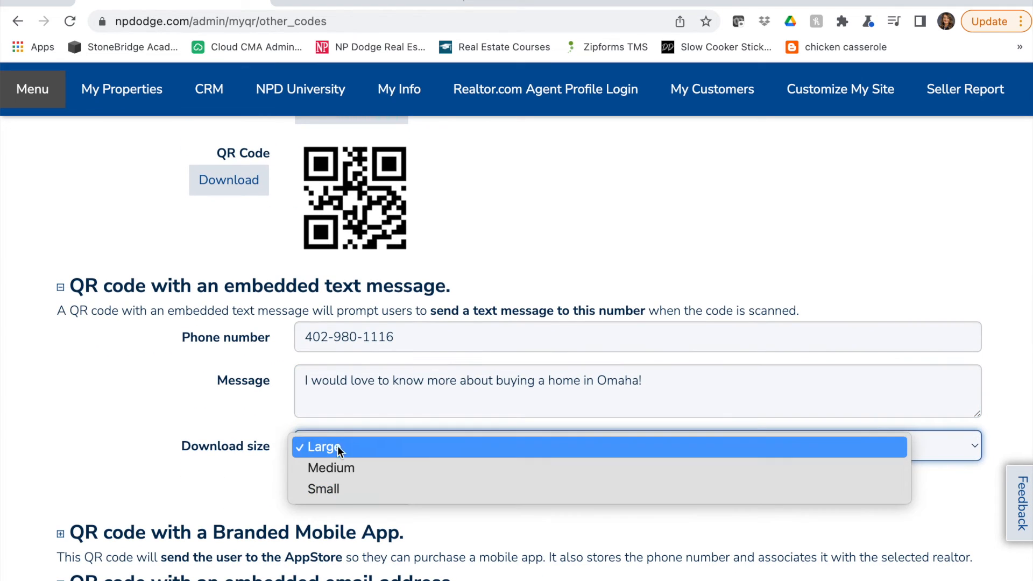
click(338, 473)
click(372, 489)
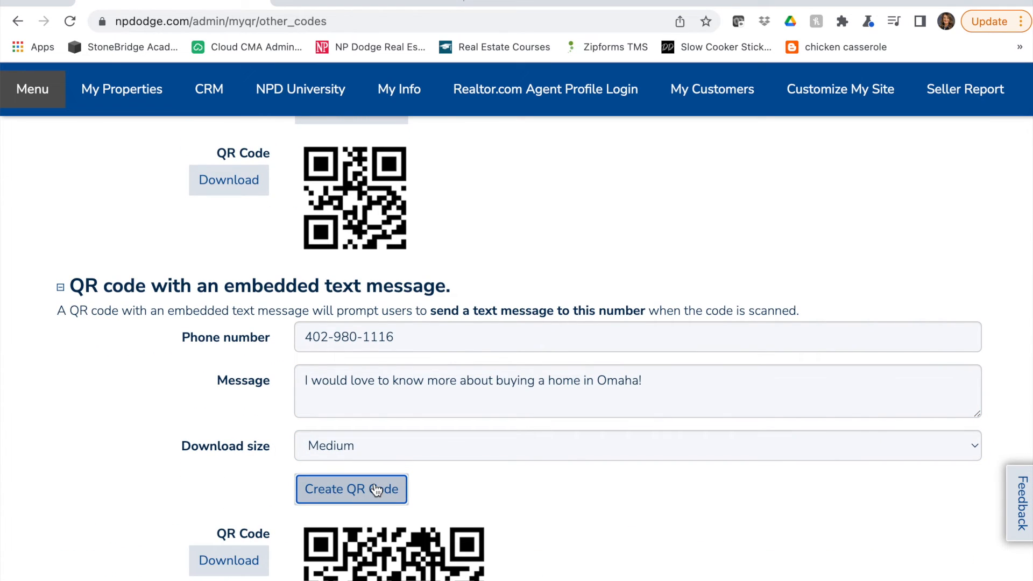
scroll(376, 489, down, 3)
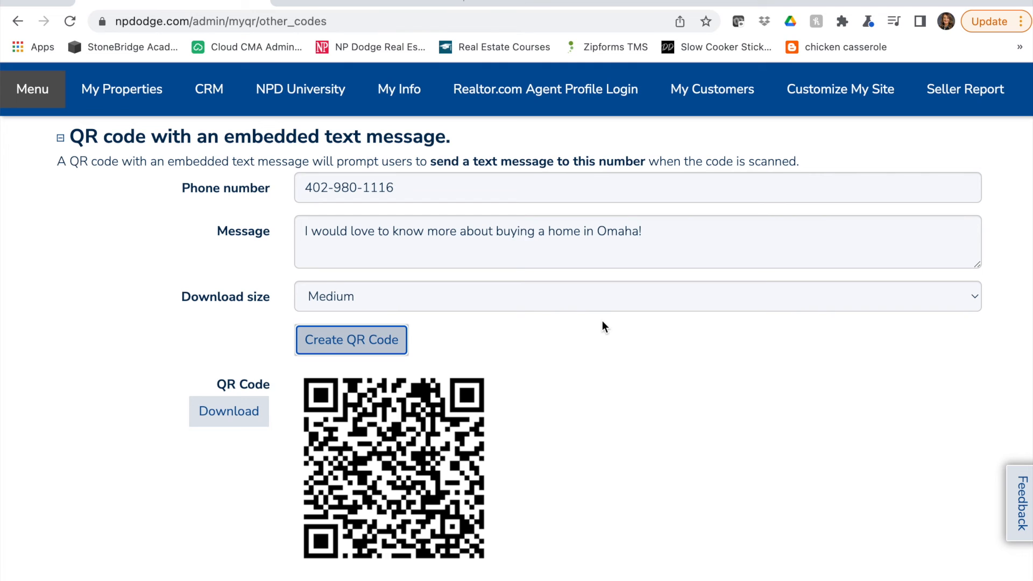
Expand the Branded Mobile App and embedded email address QR code forms and examine their fields
scroll(602, 322, down, 3)
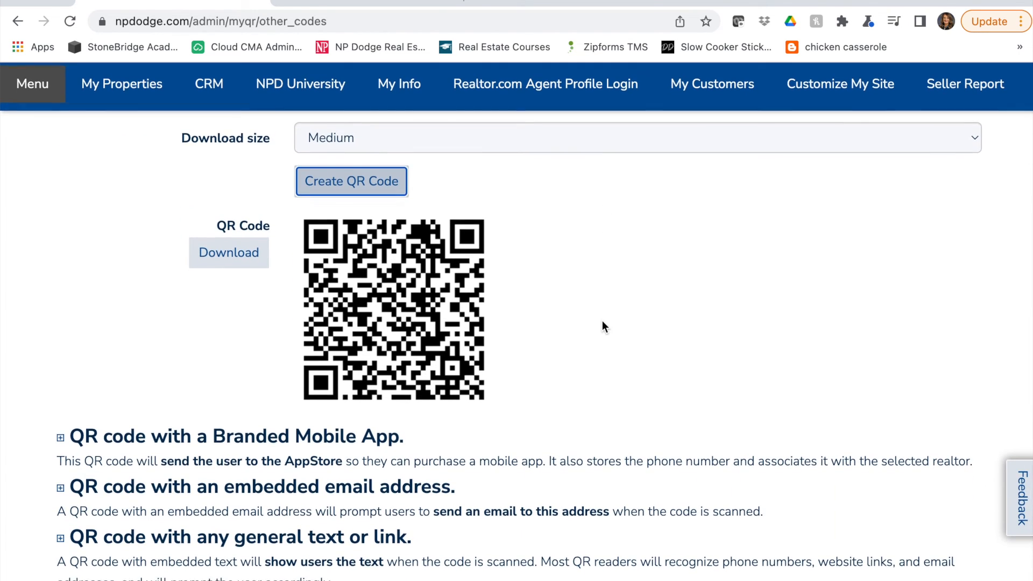
click(265, 440)
scroll(264, 438, down, 2)
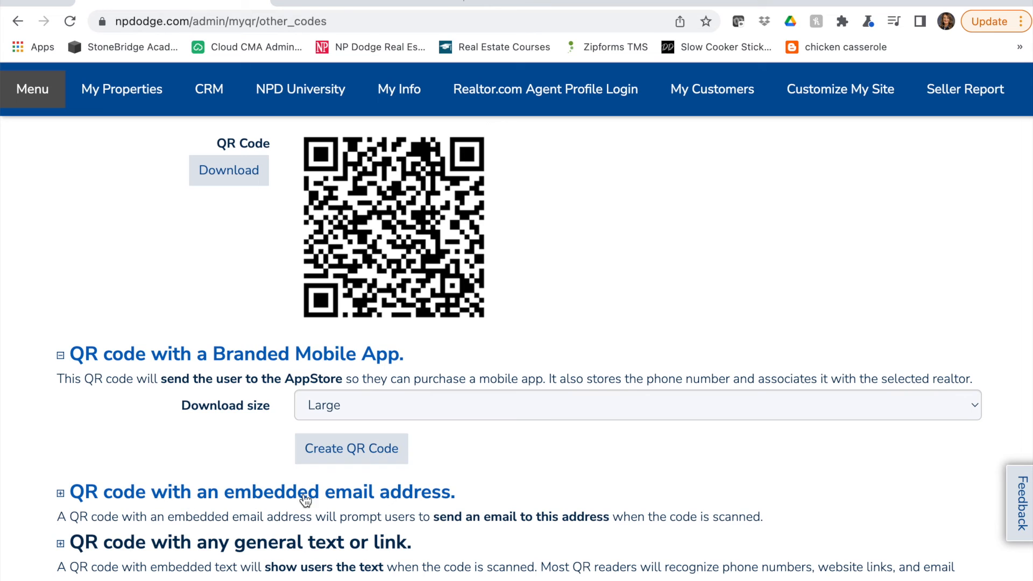
click(327, 498)
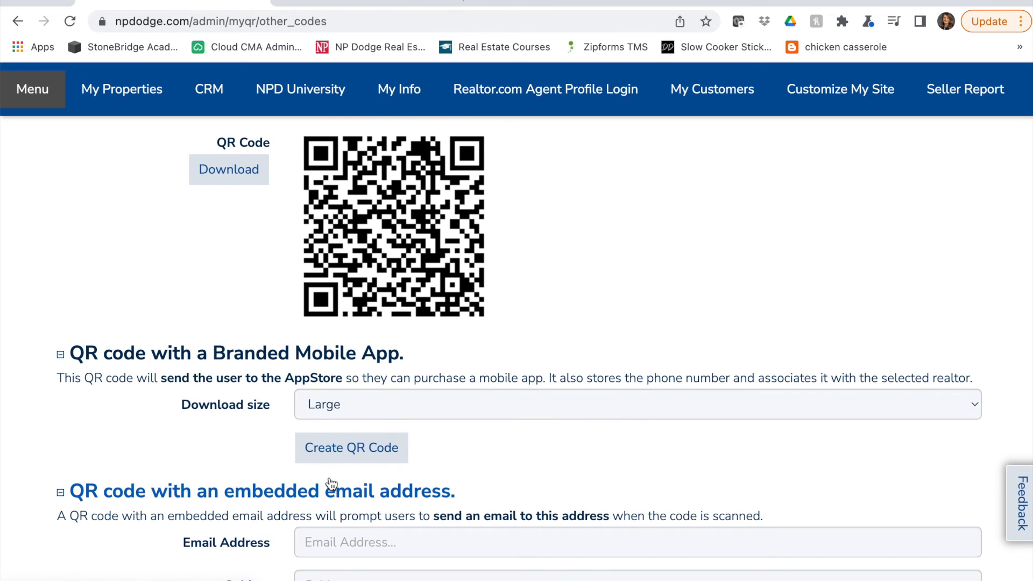
scroll(330, 489, down, 3)
scroll(331, 480, down, 1)
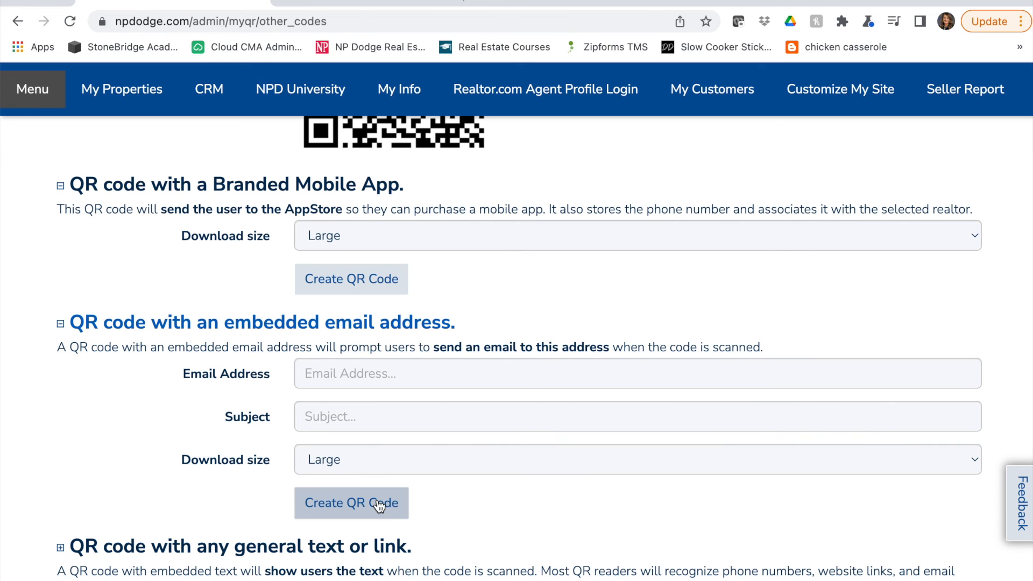
Expand the form for a QR code with any general text or link and examine its fields
scroll(379, 505, down, 1)
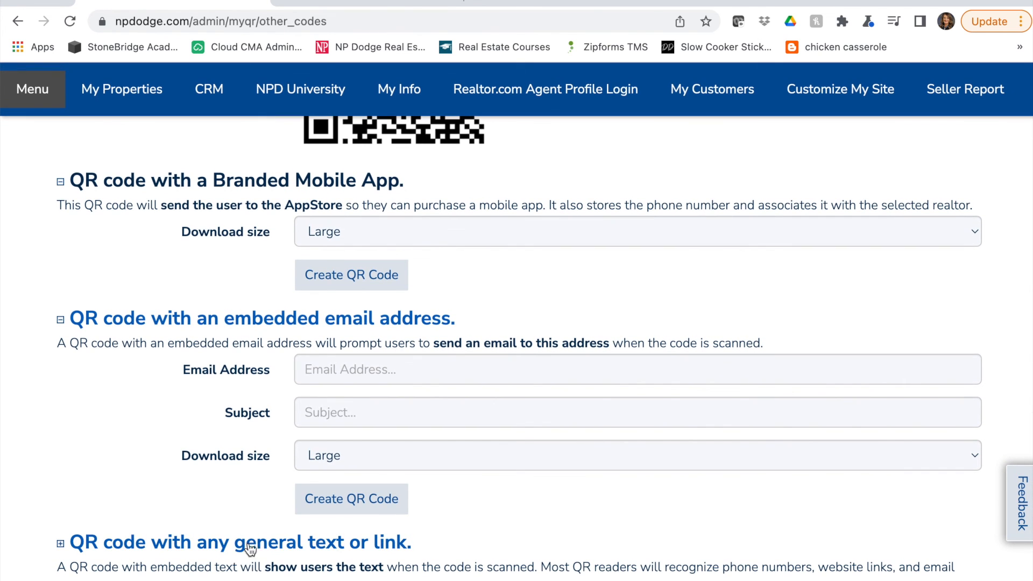
click(268, 547)
scroll(267, 548, down, 5)
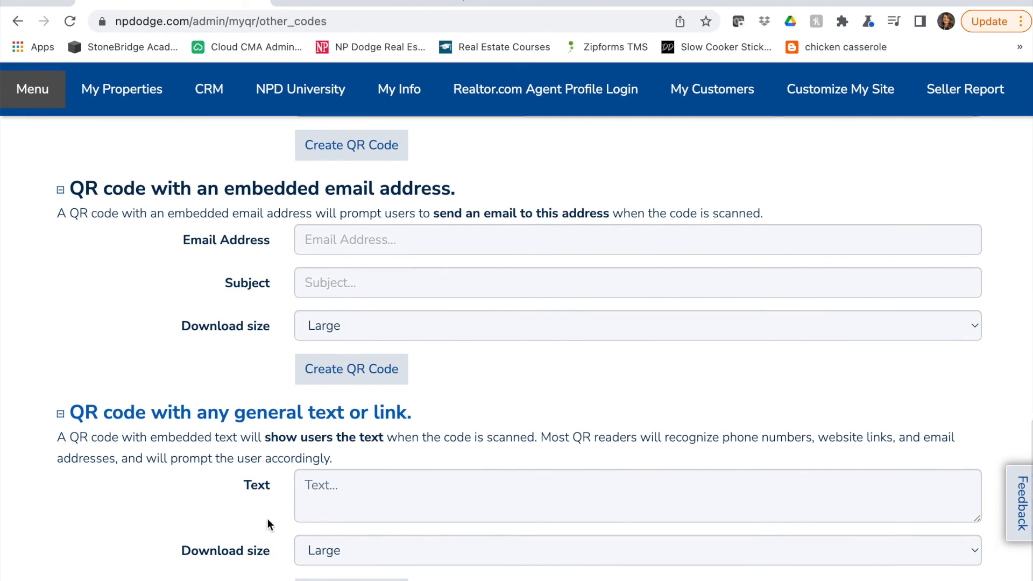